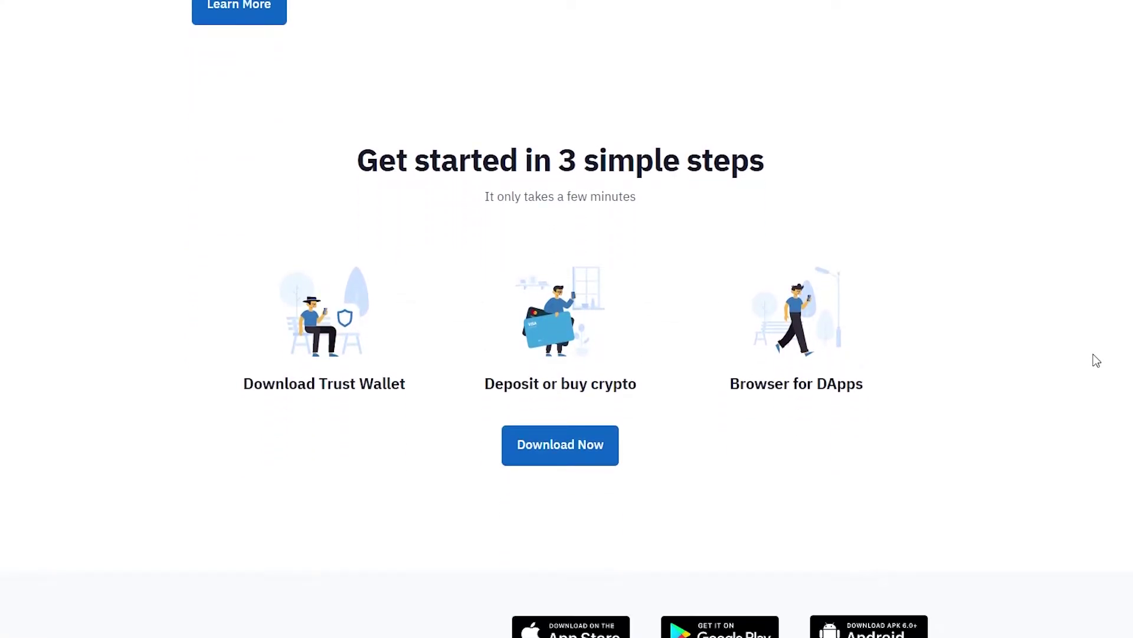
# - Scroll down and back up through the Trust Wallet website's DApp Browser page
pyautogui.scroll(-3, 1096, 360)
pyautogui.scroll(-1, 1096, 360)
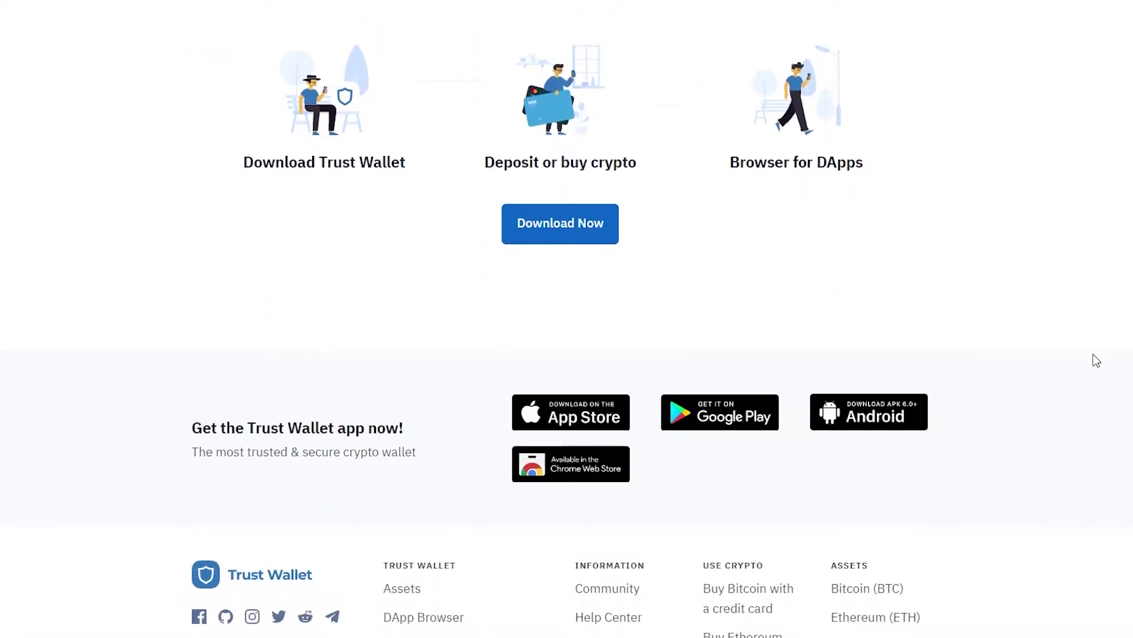
pyautogui.scroll(9, 1096, 360)
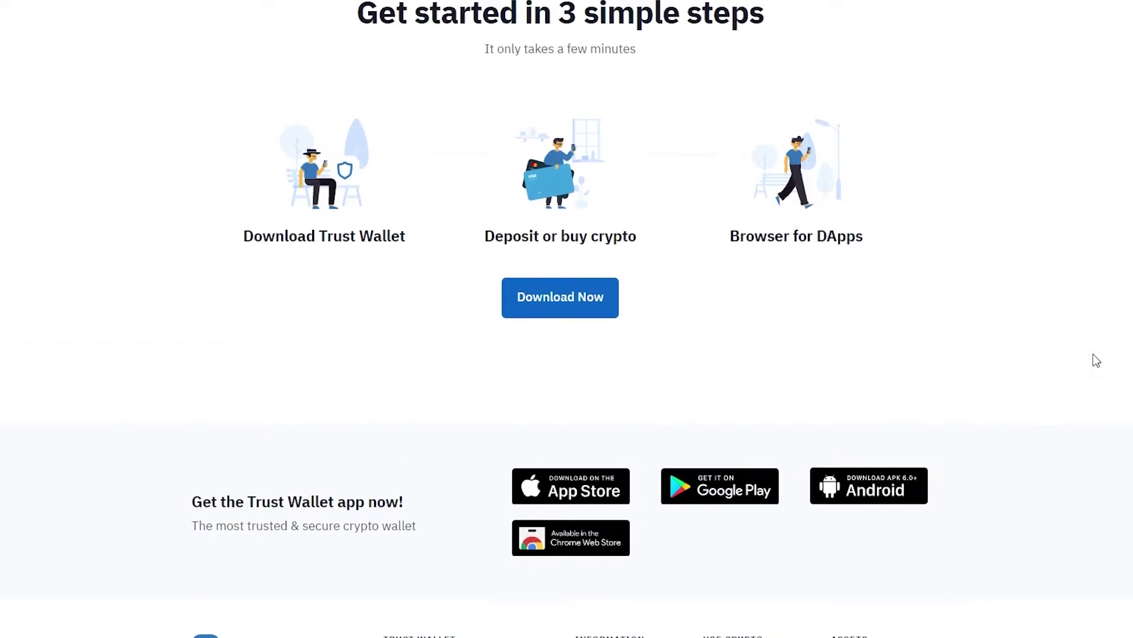
pyautogui.scroll(1, 1096, 360)
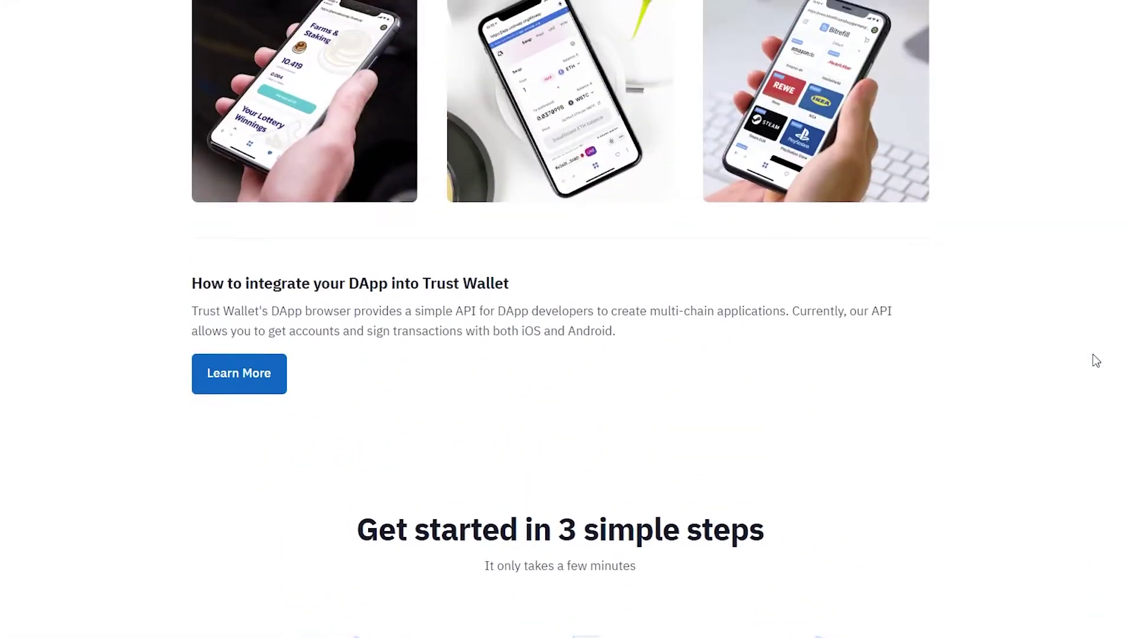
pyautogui.scroll(12, 1094, 356)
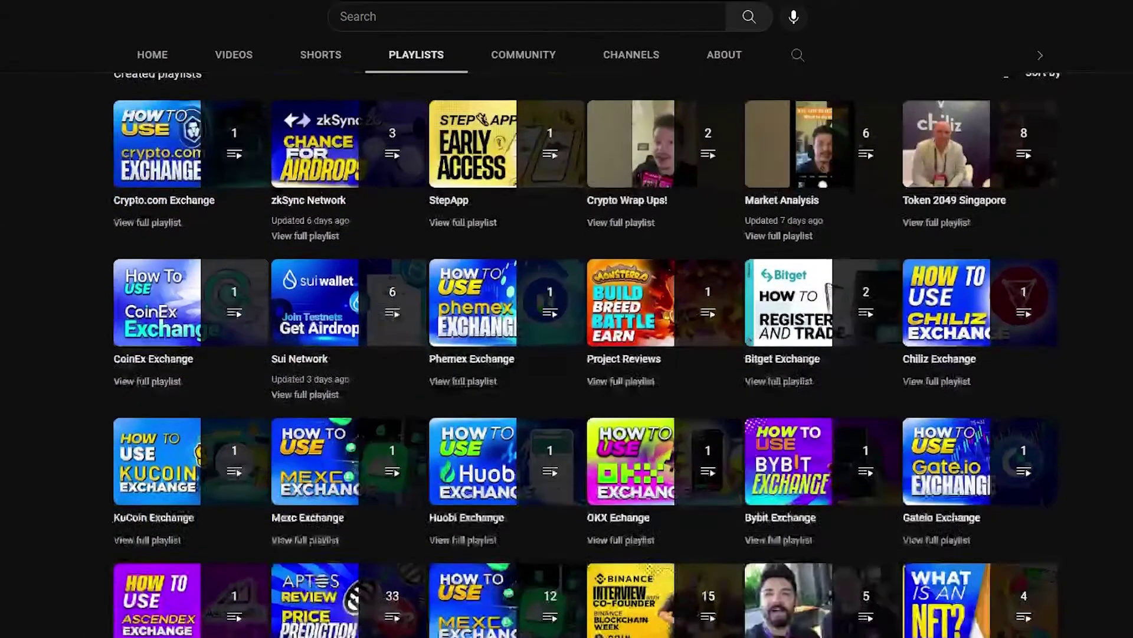
pyautogui.scroll(-5, 586, 355)
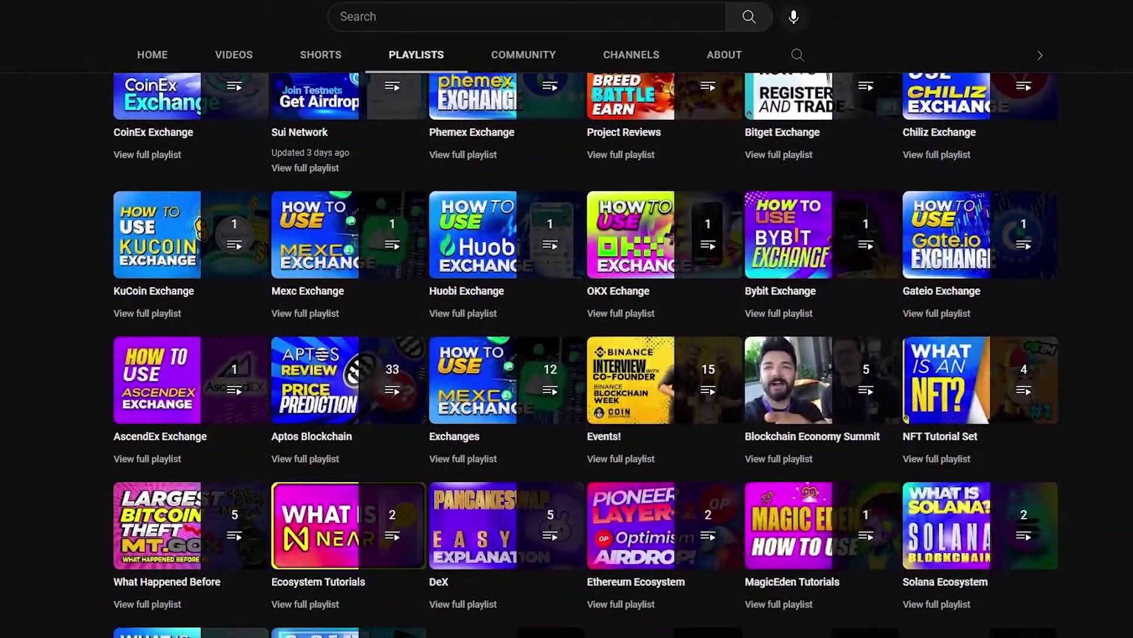
pyautogui.scroll(-7, 586, 354)
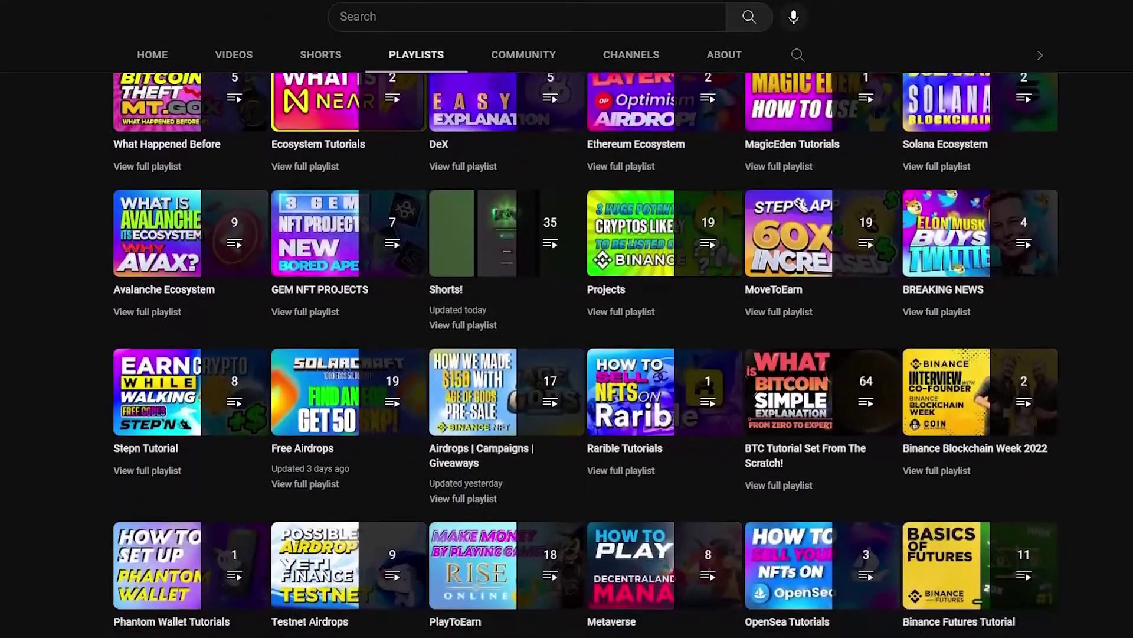
pyautogui.scroll(-5, 586, 355)
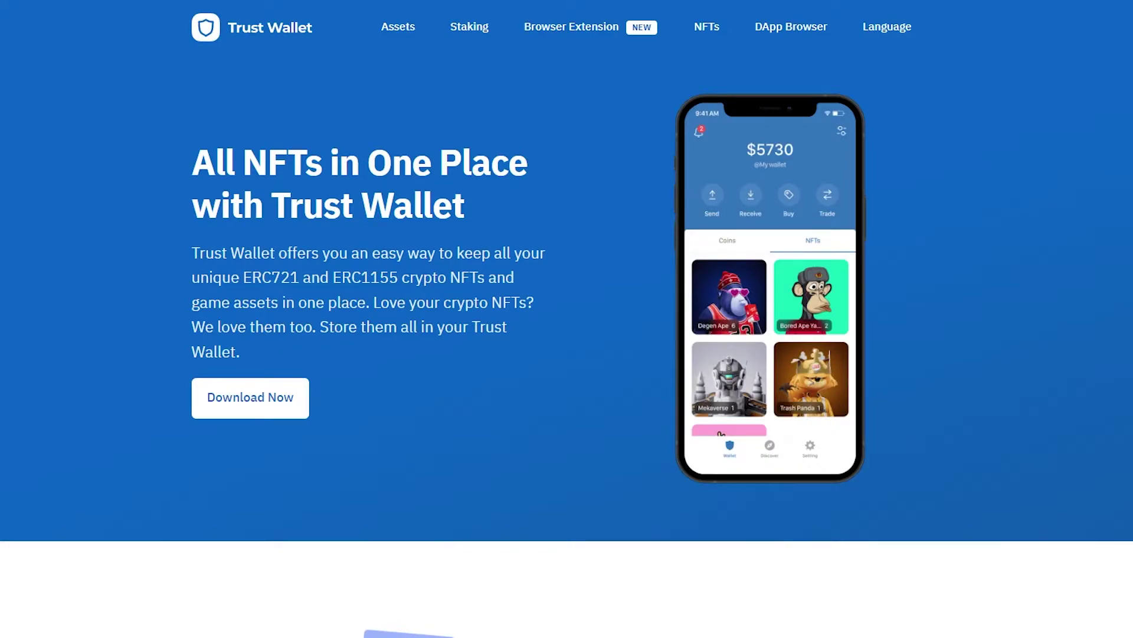
# - Scroll down through the Trust Wallet NFTs page
pyautogui.scroll(-5, 567, 319)
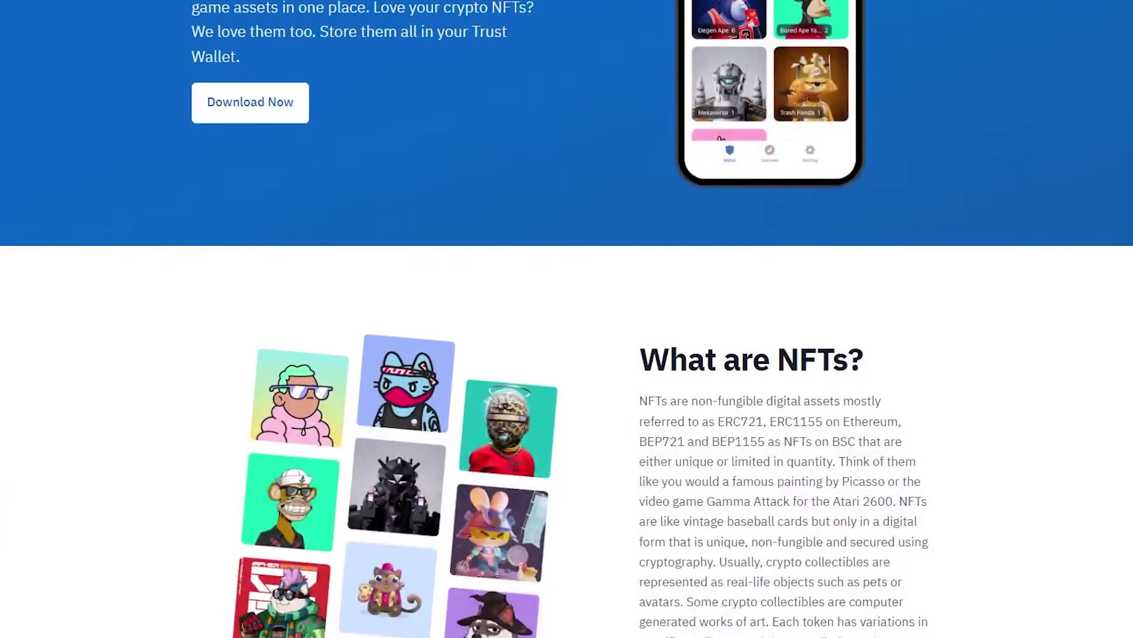
pyautogui.scroll(-5, 567, 318)
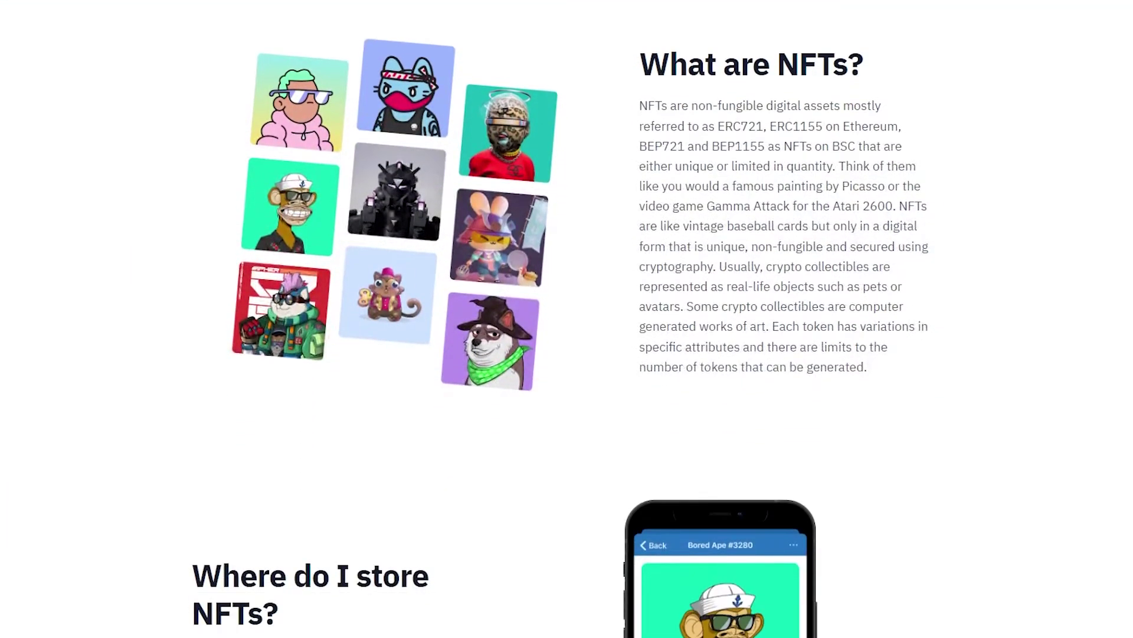
pyautogui.scroll(-1, 567, 319)
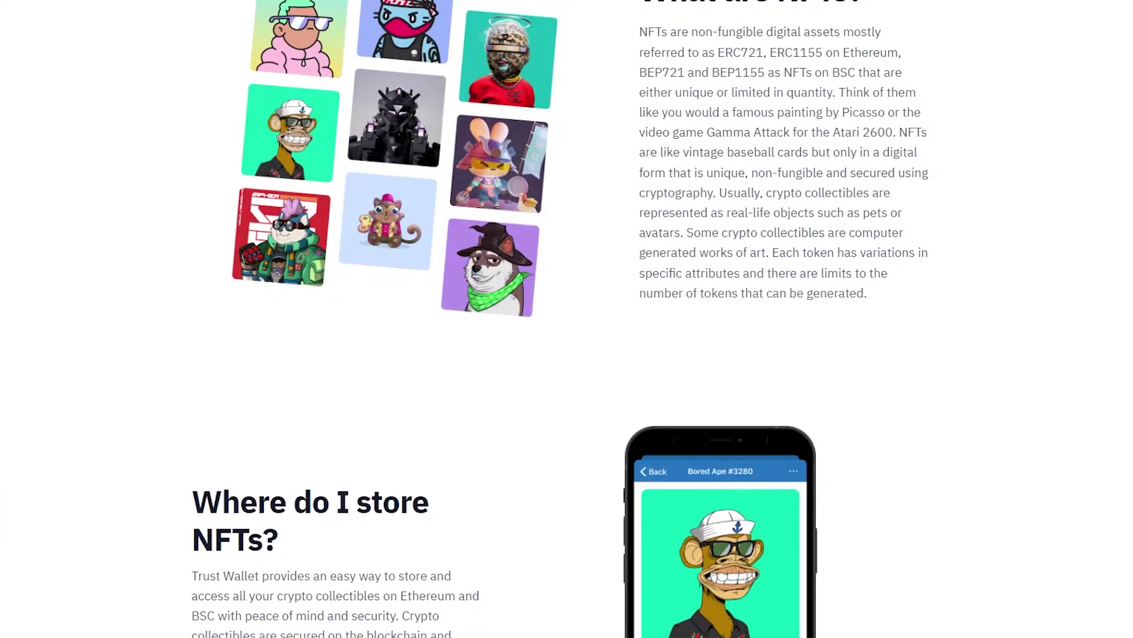
pyautogui.scroll(-3, 567, 318)
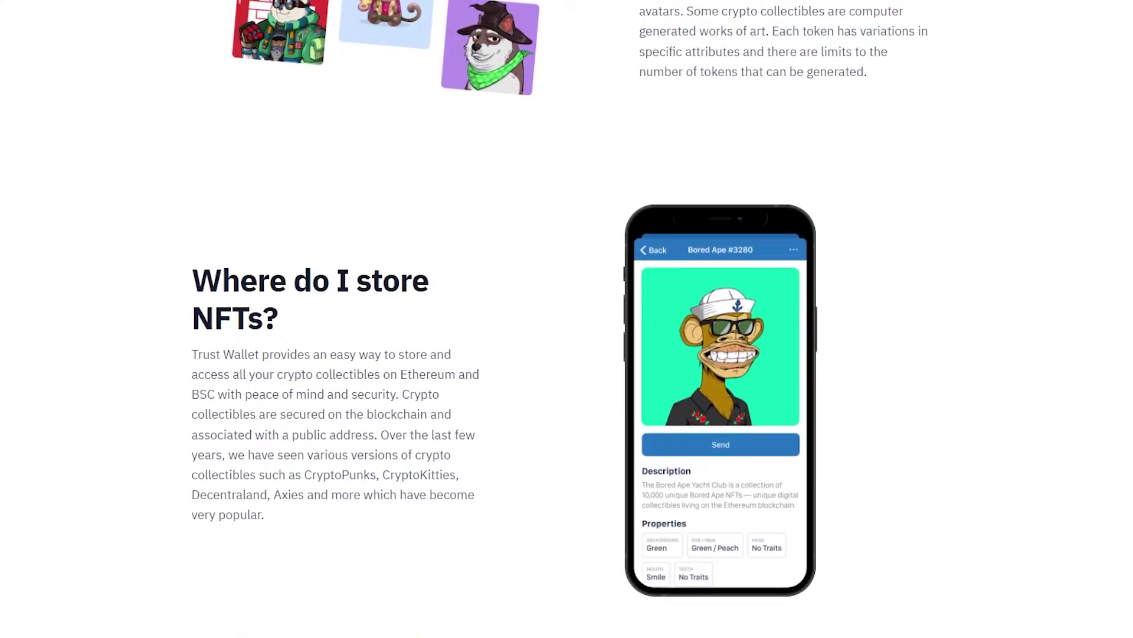
pyautogui.scroll(-3, 566, 319)
pyautogui.scroll(1, 567, 319)
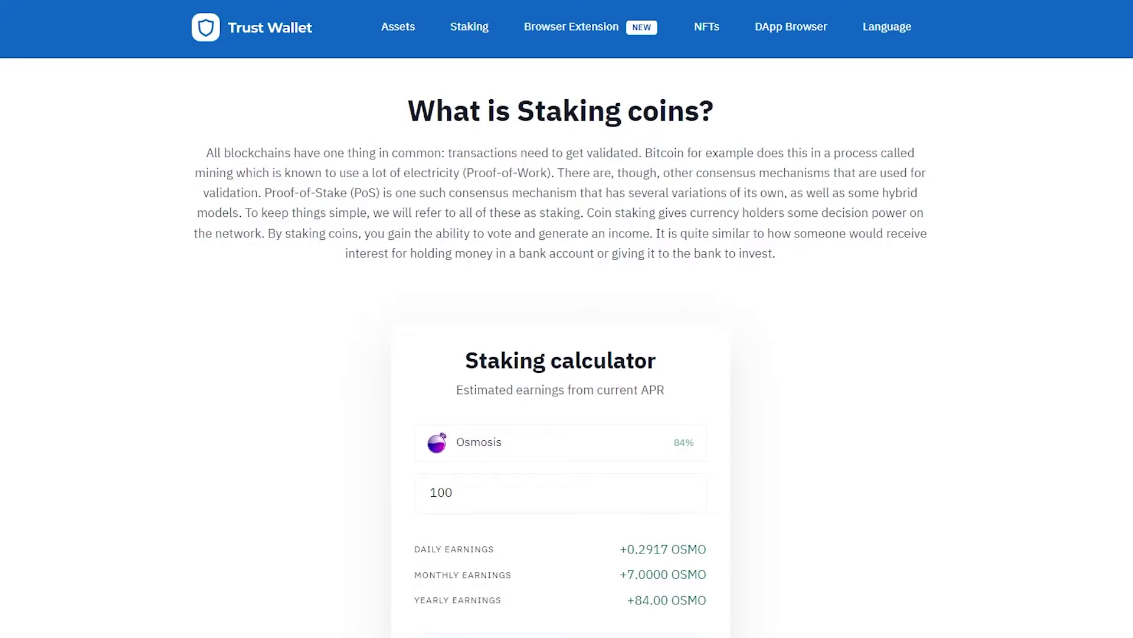
pyautogui.scroll(-2, 567, 319)
pyautogui.scroll(-2, 567, 319)
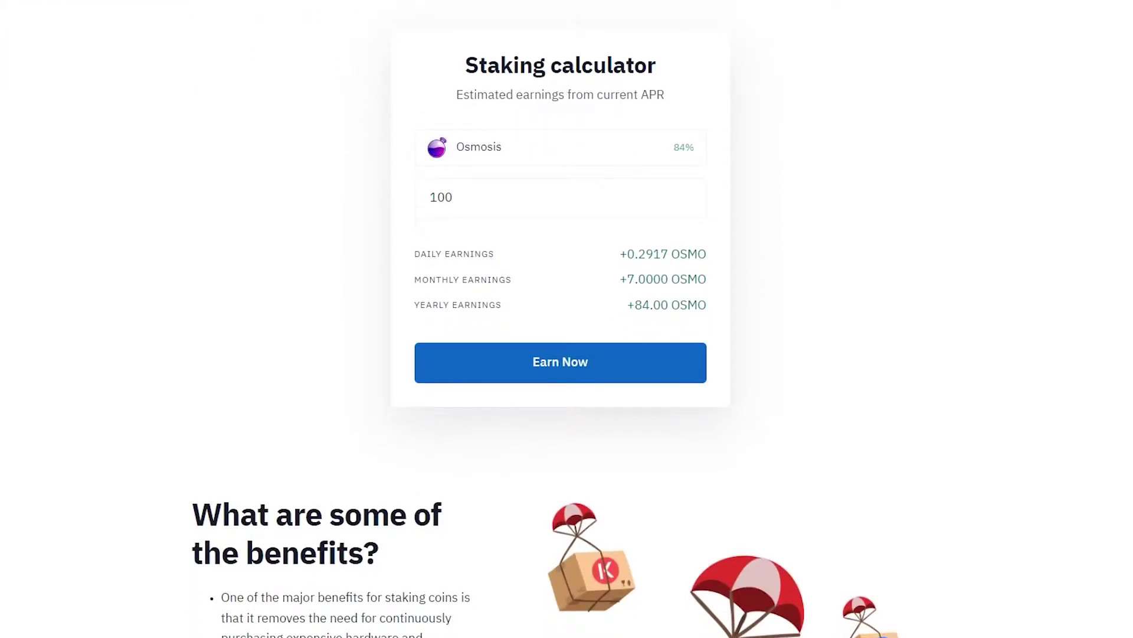
pyautogui.scroll(-2, 567, 319)
pyautogui.scroll(-2, 567, 318)
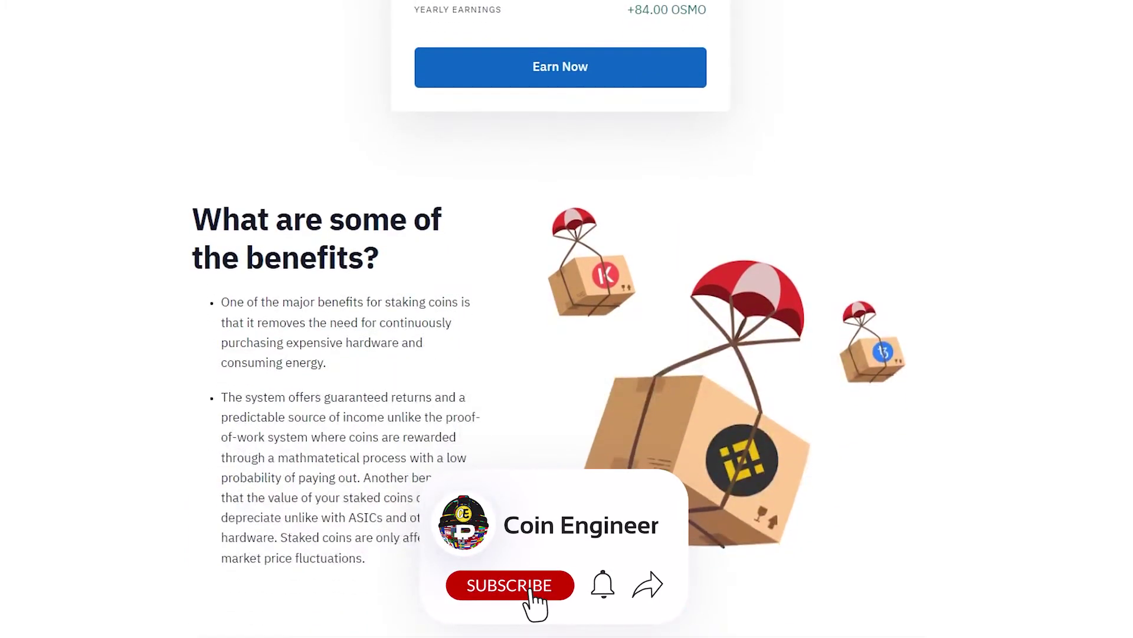
pyautogui.scroll(-2, 567, 319)
pyautogui.scroll(-3, 567, 318)
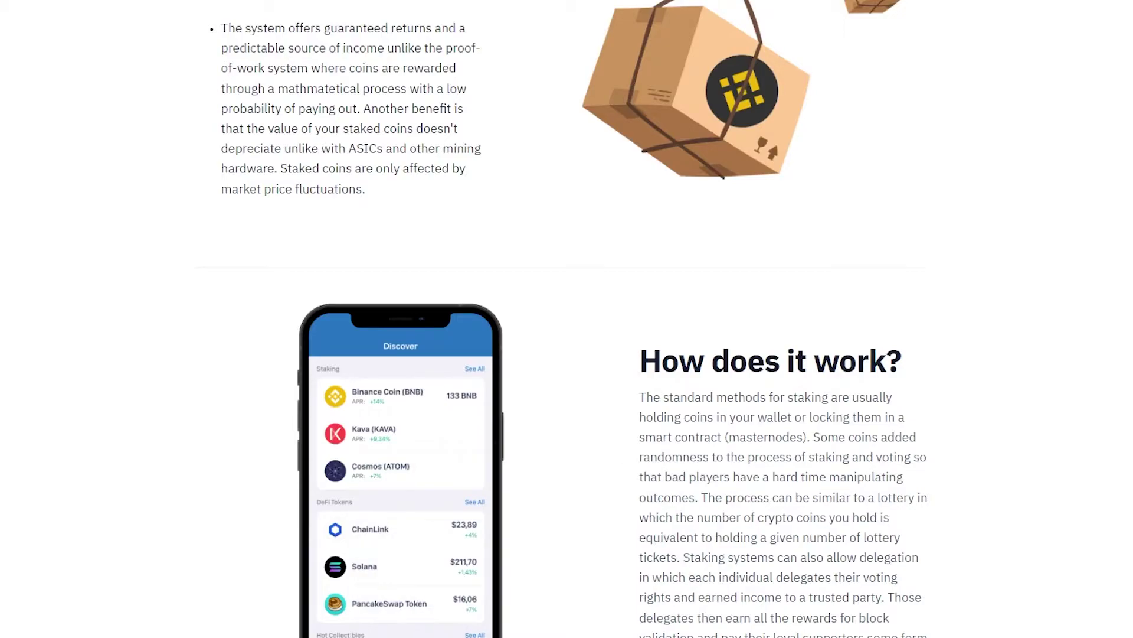
pyautogui.scroll(-2, 567, 319)
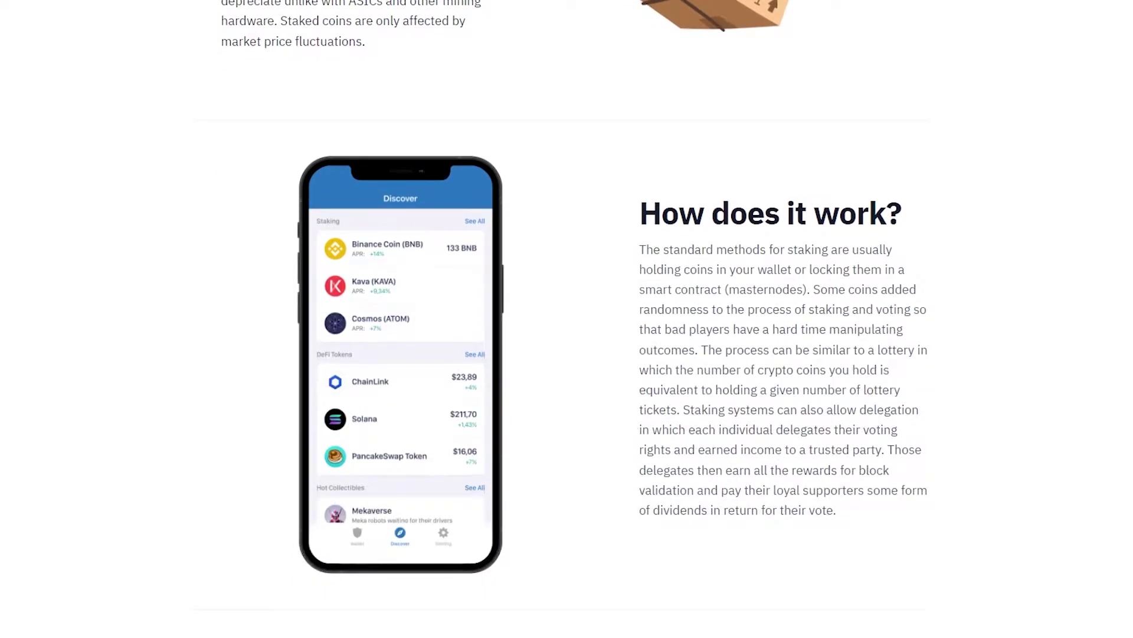
# - Scroll back to the top of the Staking page with its staking calculator
pyautogui.scroll(2, 567, 318)
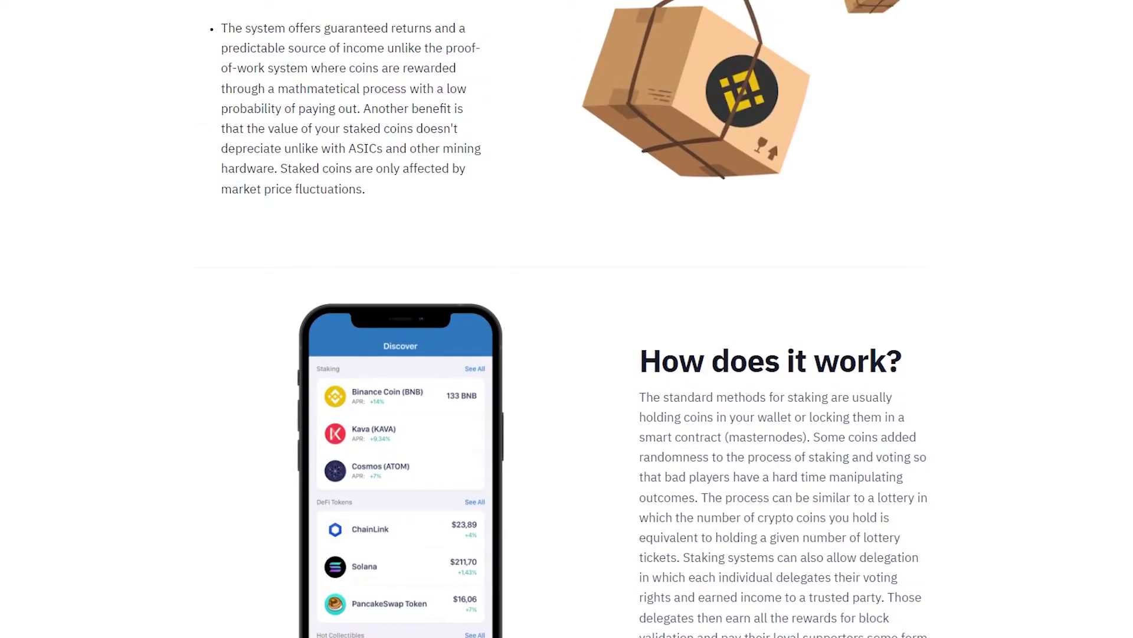
pyautogui.scroll(-9, 566, 319)
pyautogui.scroll(9, 567, 319)
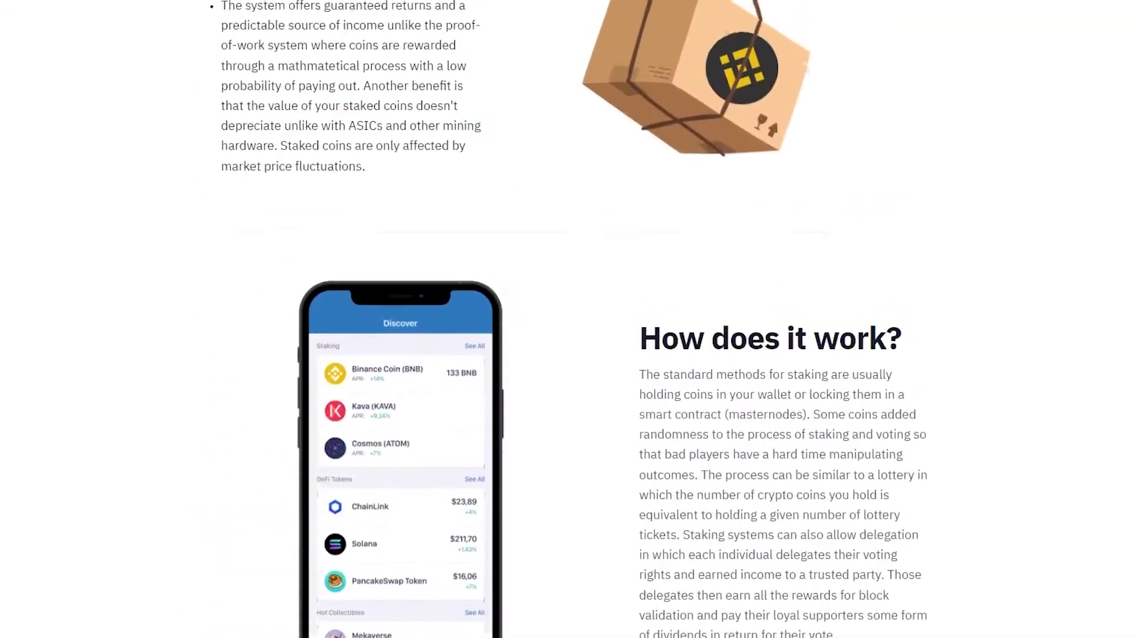
pyautogui.scroll(10, 566, 319)
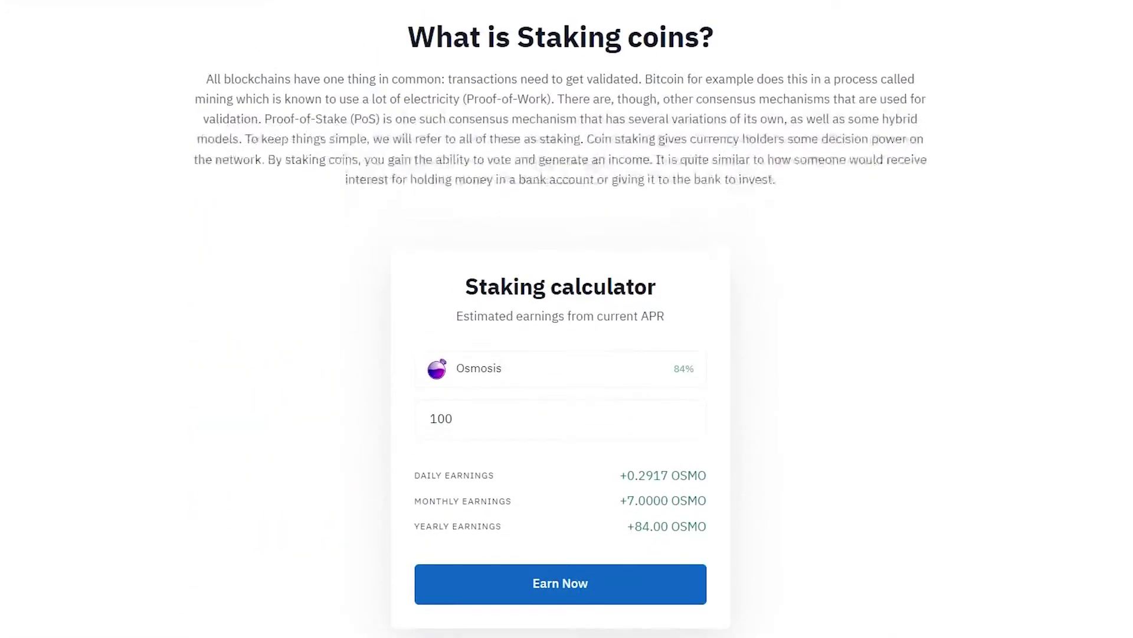
pyautogui.scroll(1, 566, 318)
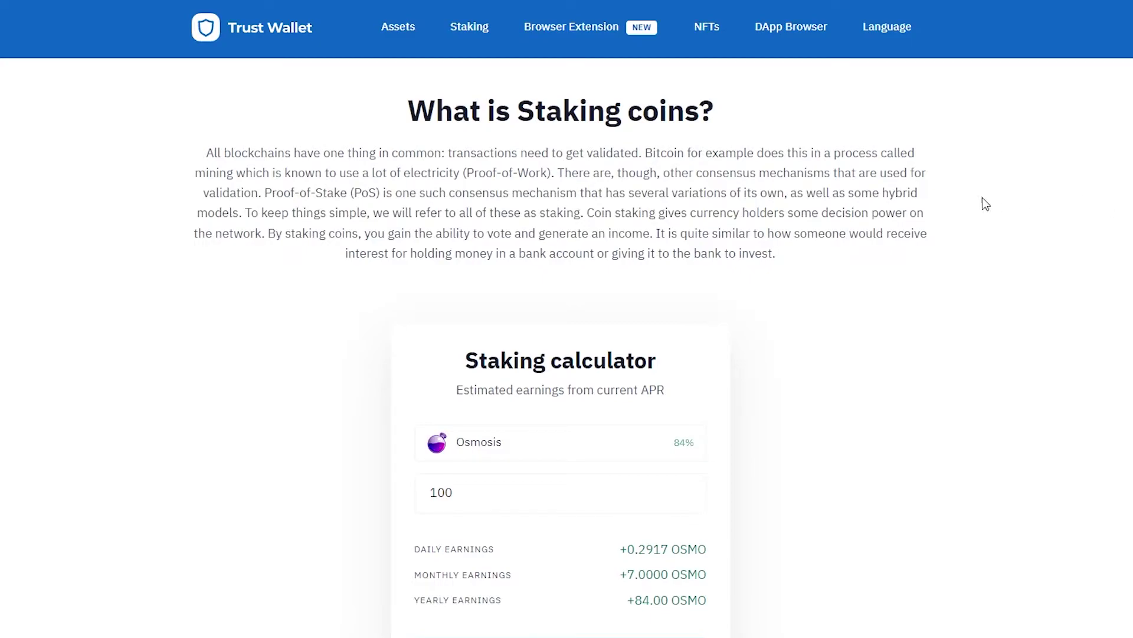
# - Get the browser extension, start a new wallet, and begin typing the account password
pyautogui.click(577, 24)
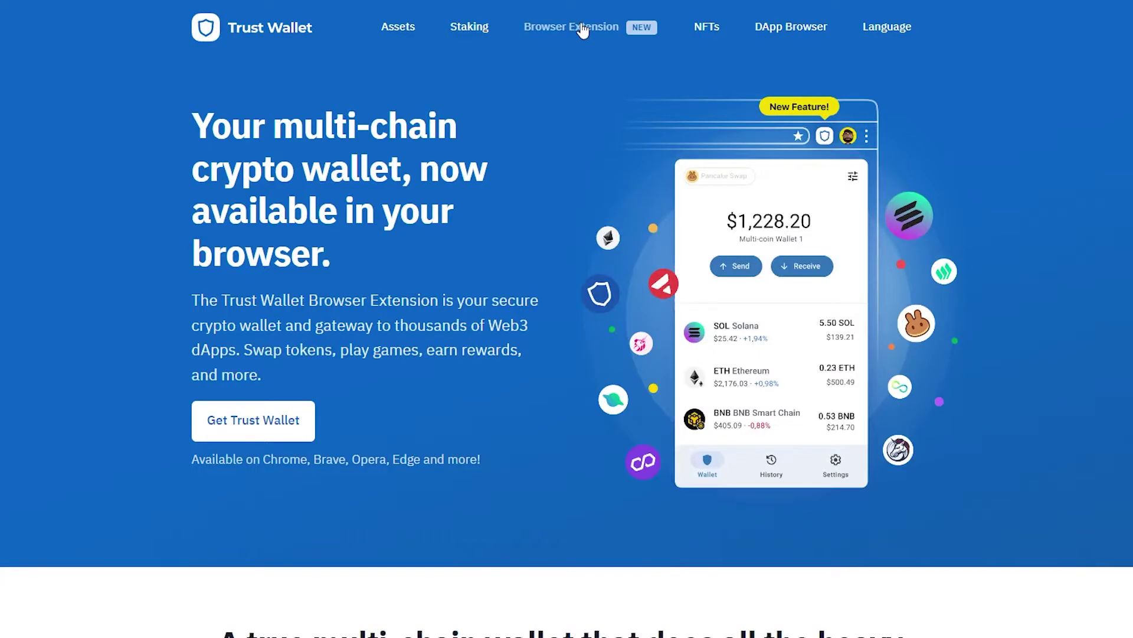
pyautogui.click(283, 423)
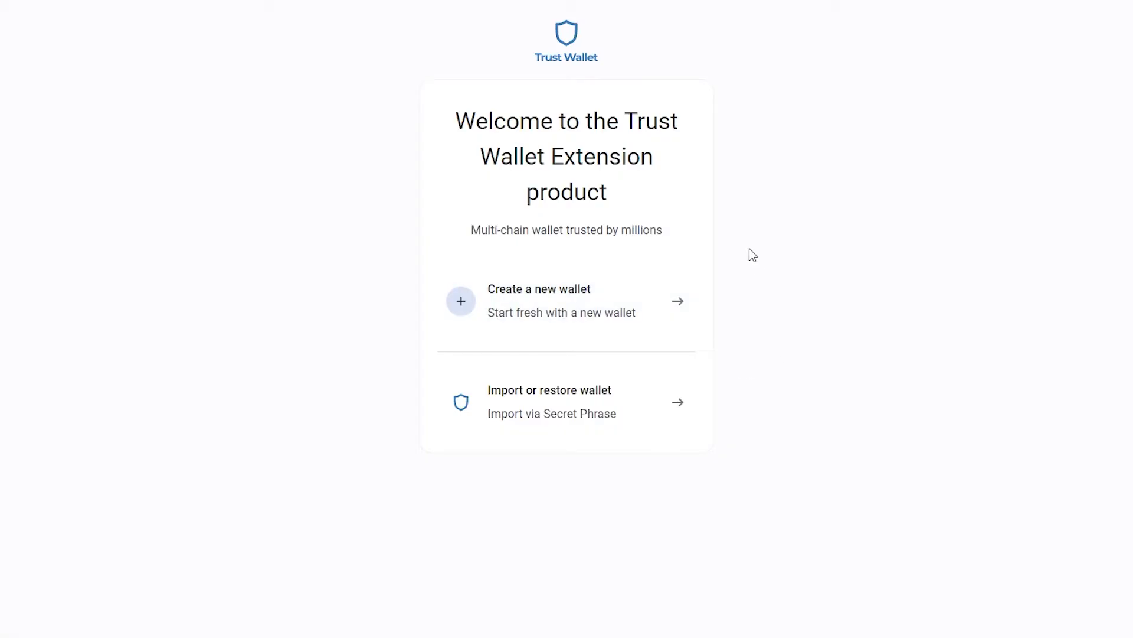
pyautogui.click(631, 399)
pyautogui.click(634, 511)
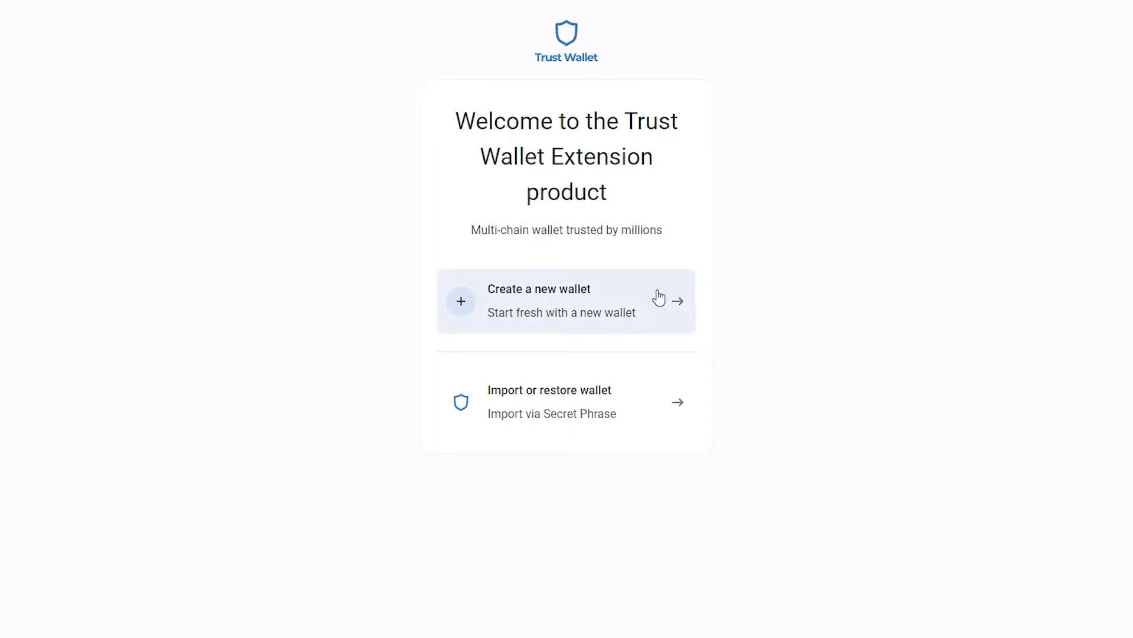
pyautogui.write('ass')
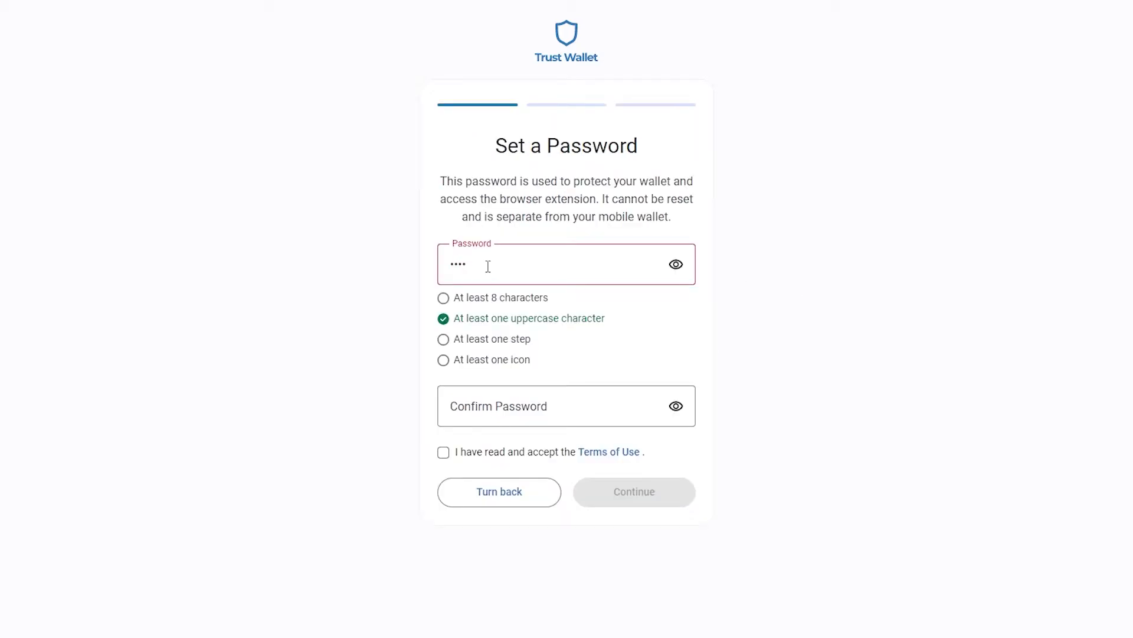
pyautogui.write('123!')
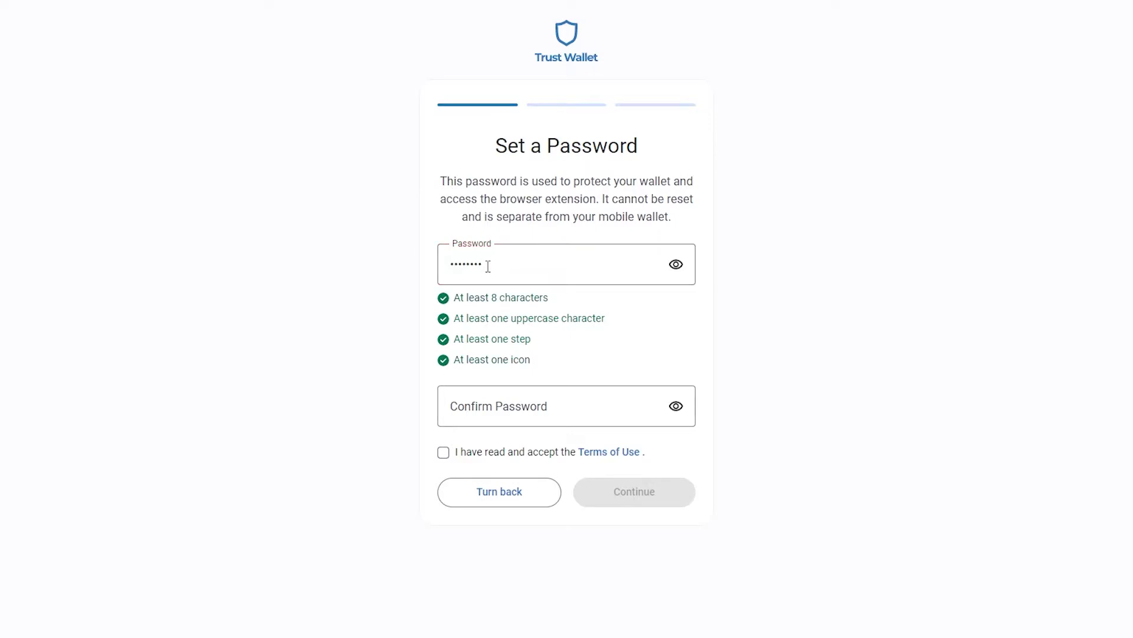
# - Confirm the password, accept the Terms of Use, and verify the secret phrase
pyautogui.click(531, 406)
pyautogui.write('Pass123!')
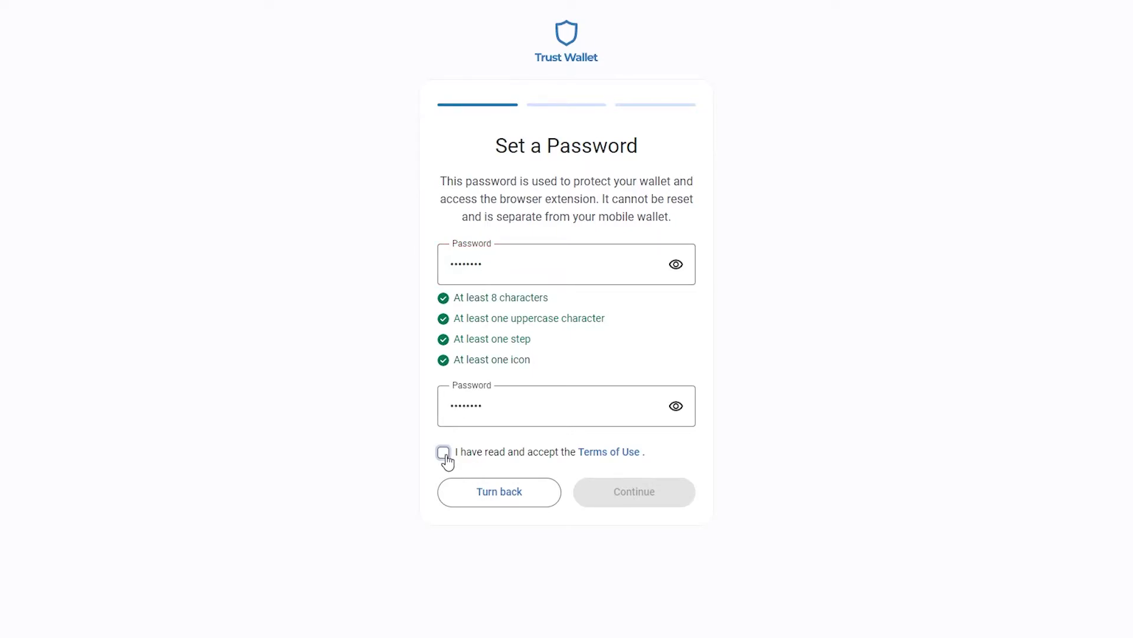
pyautogui.click(444, 452)
pyautogui.click(646, 501)
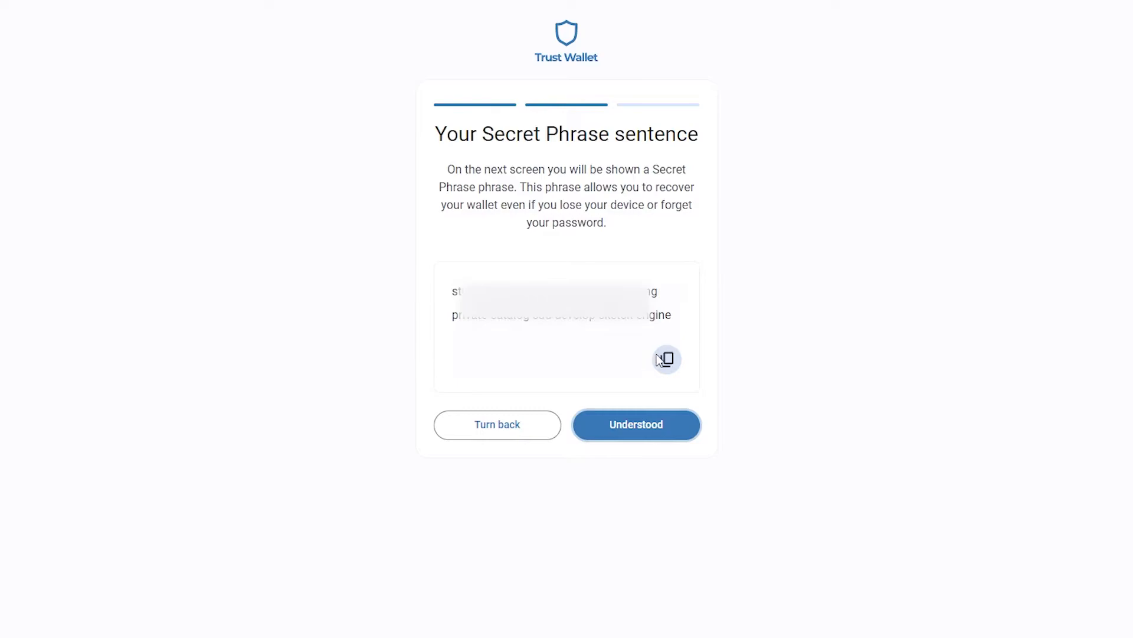
pyautogui.click(637, 424)
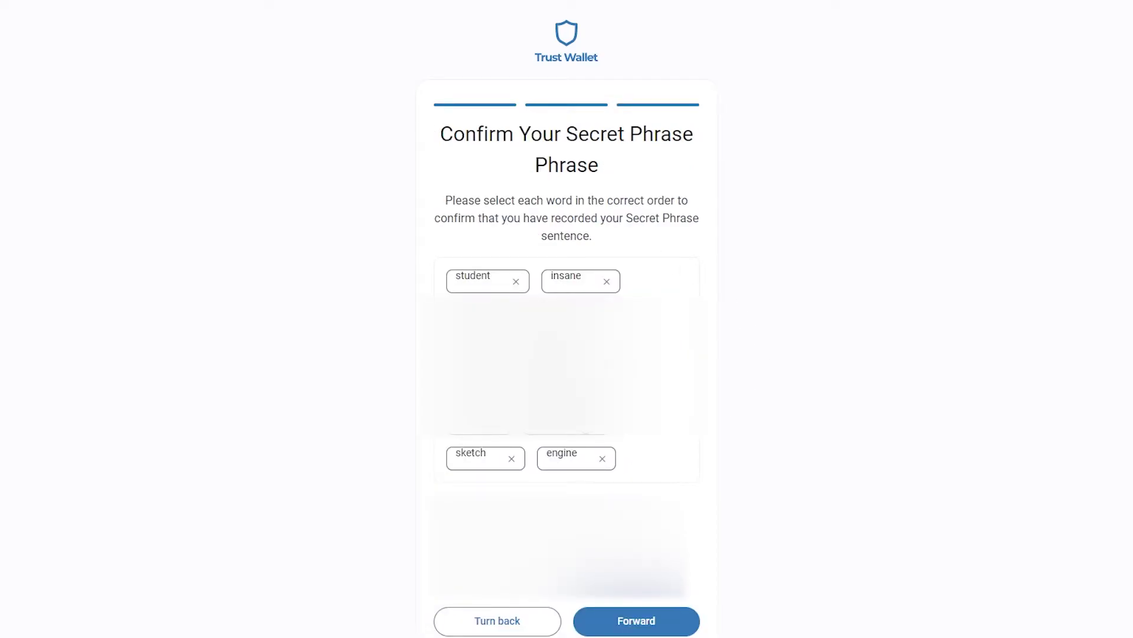
pyautogui.click(647, 620)
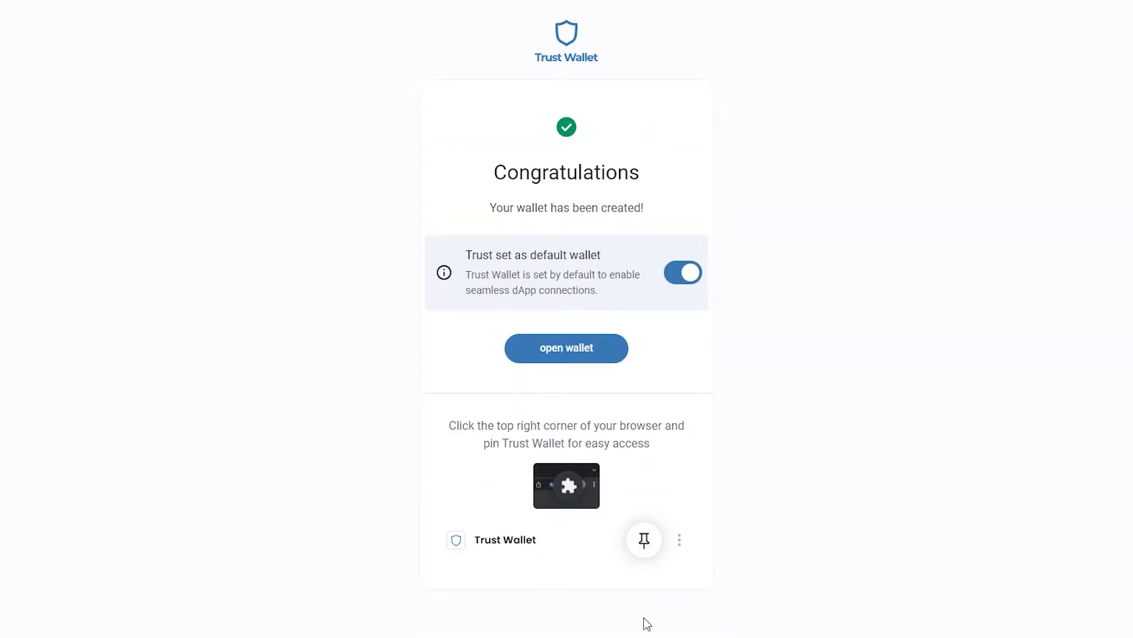
# - Open the new wallet and dismiss the dApps tip and the token-management tip
pyautogui.click(555, 358)
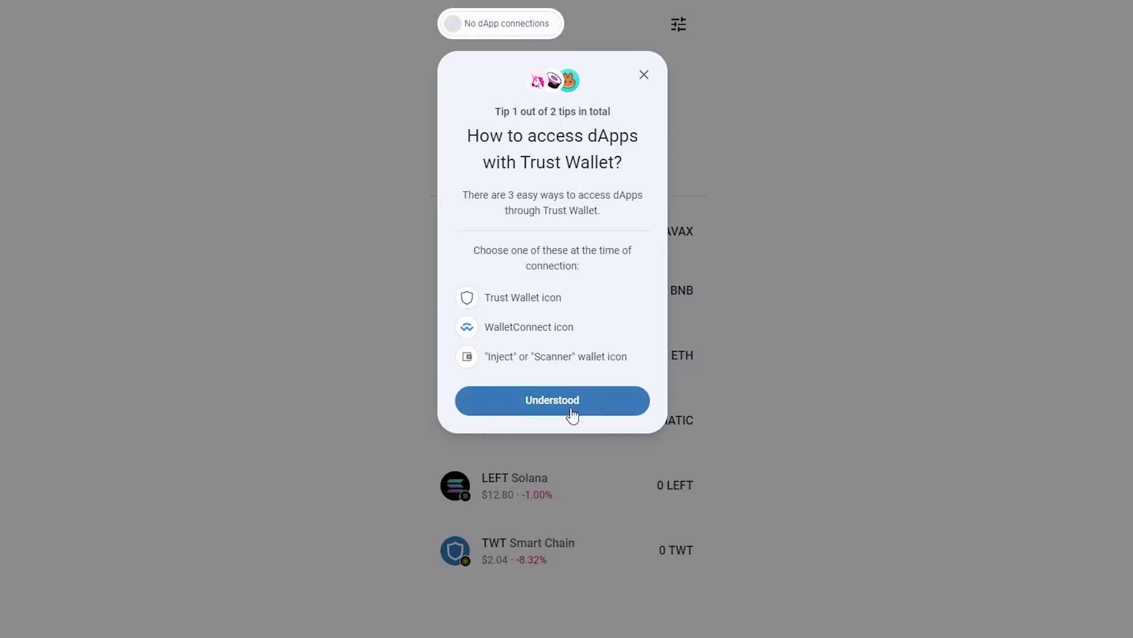
pyautogui.click(566, 404)
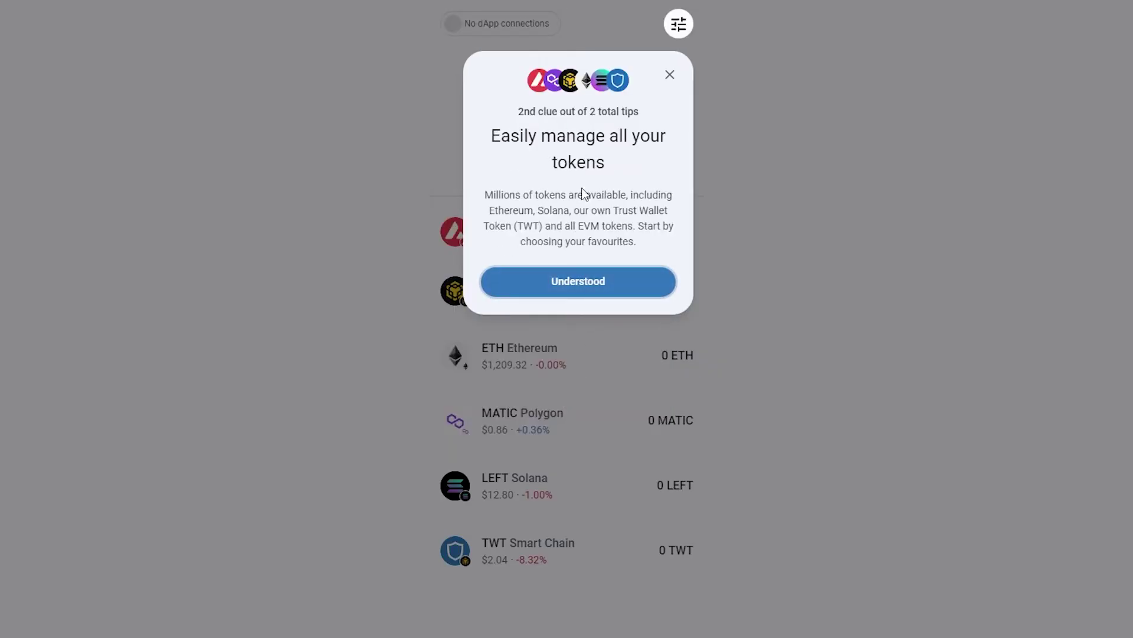
pyautogui.click(586, 279)
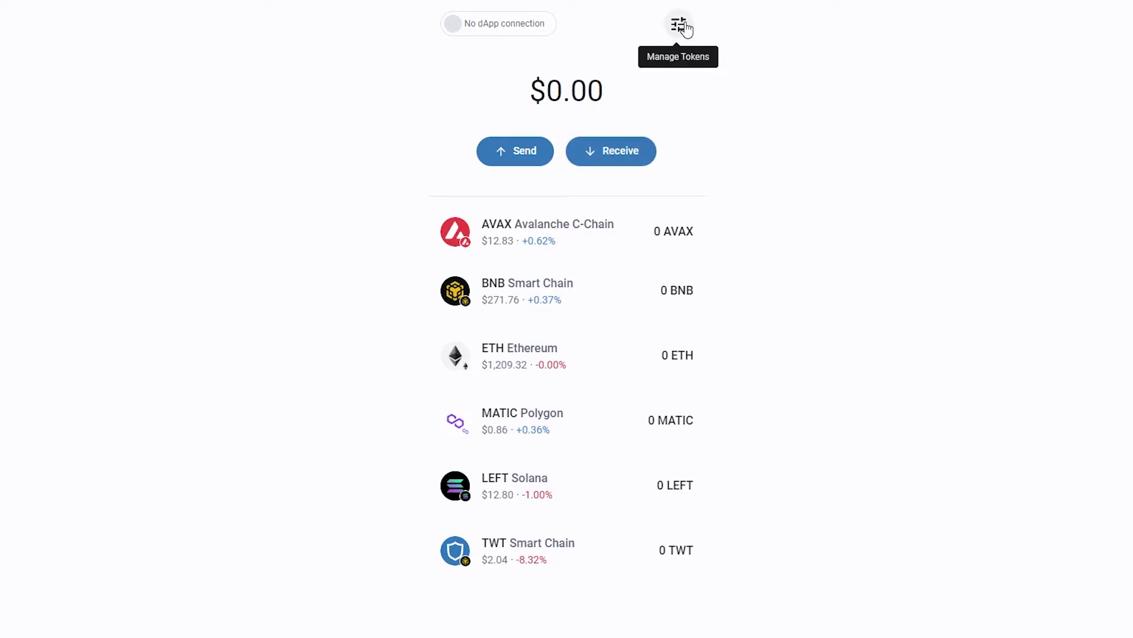
# - Open Manage Tokens and copy The Sandbox's SAND Ethereum contract address from CoinMarketCap
pyautogui.click(680, 26)
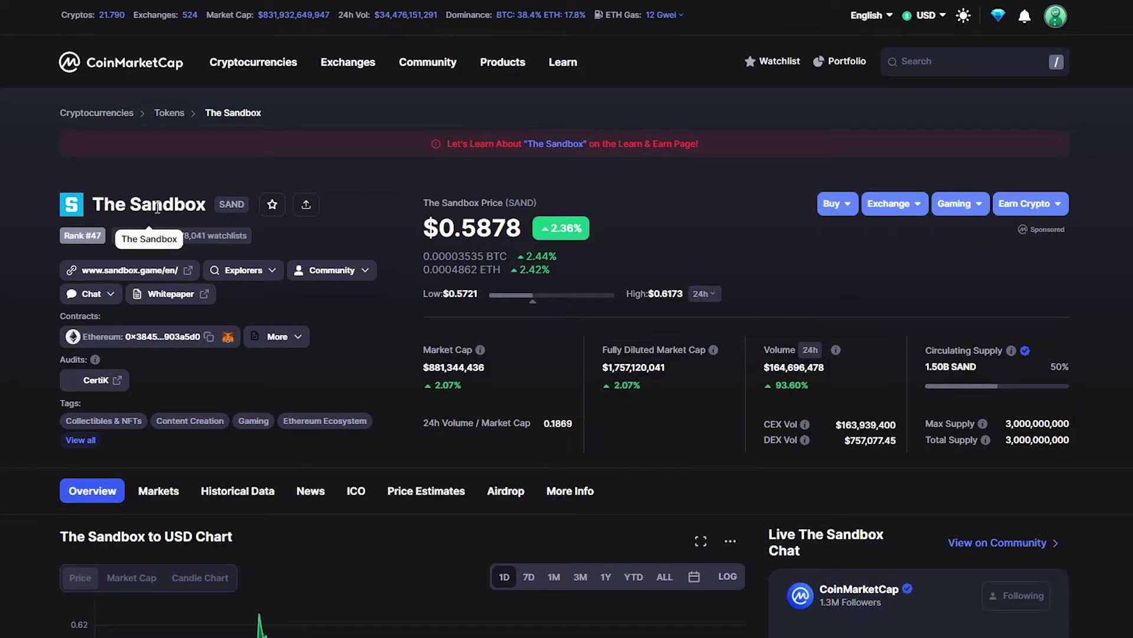
pyautogui.click(208, 338)
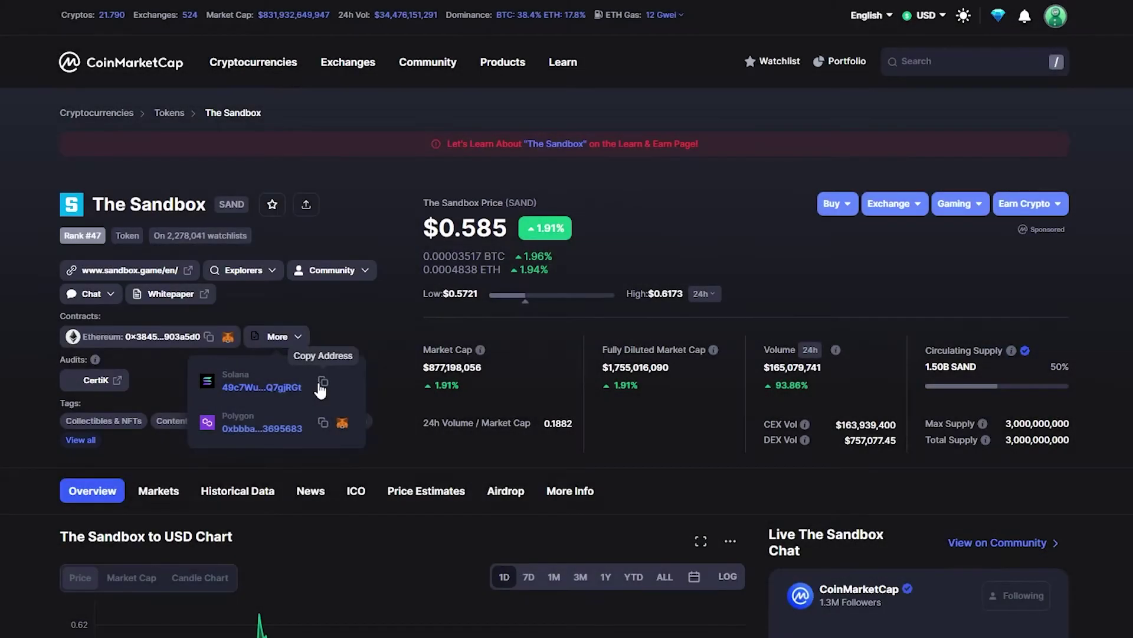
# - Go back from Manage Tokens to the wallet home with its $0.00 balance
pyautogui.click(321, 385)
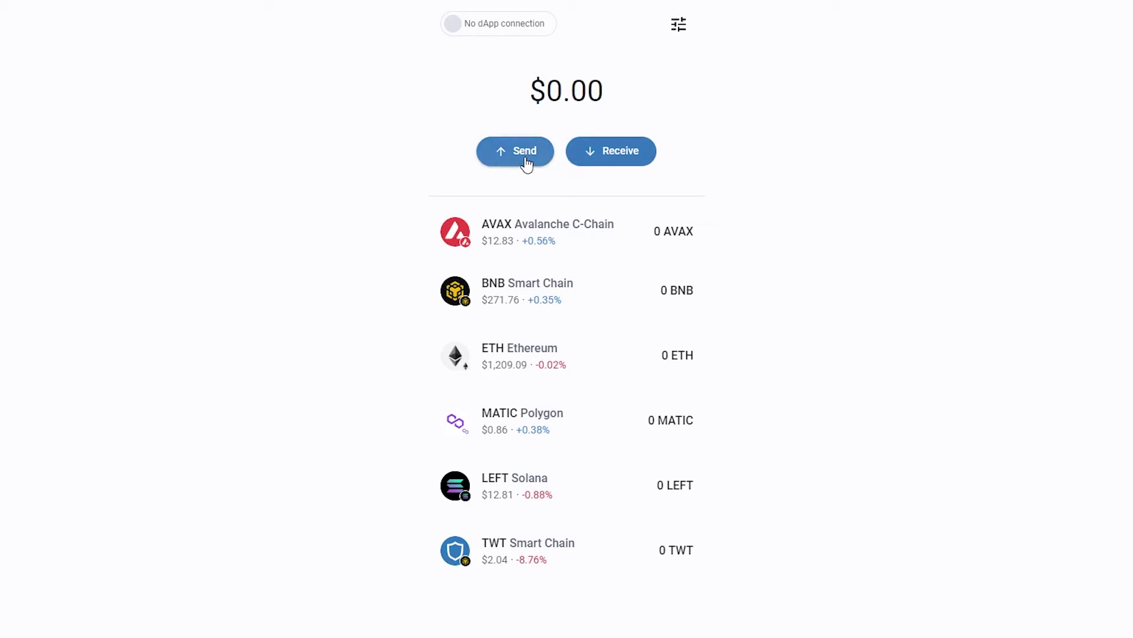
# - Show the BNB Smart Chain receive address and QR code, and copy the address
pyautogui.click(614, 155)
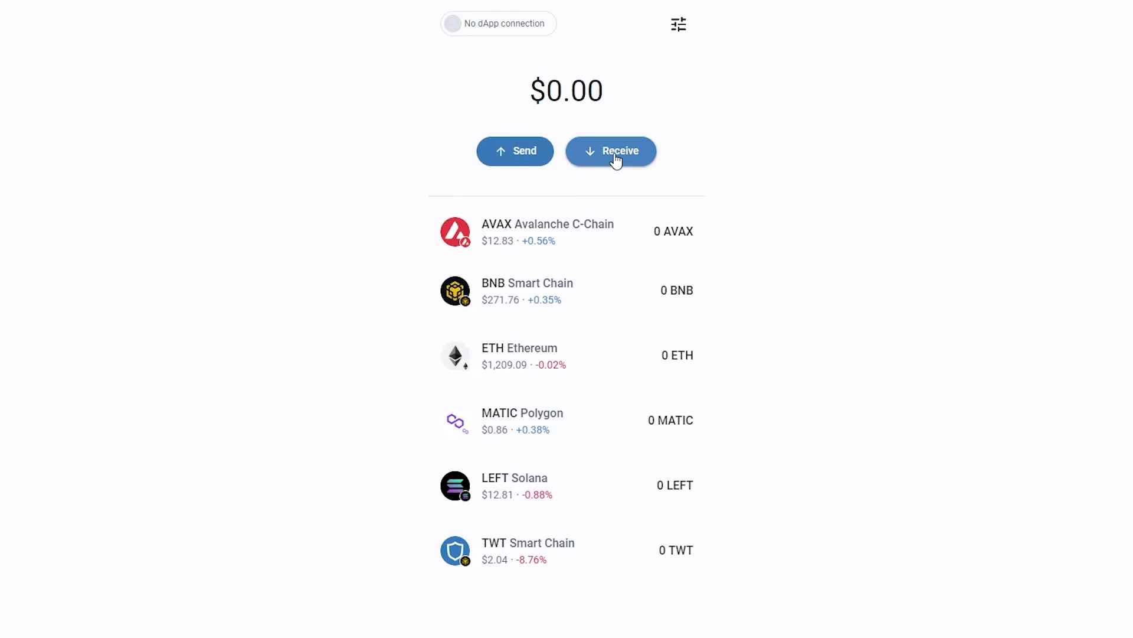
pyautogui.click(525, 152)
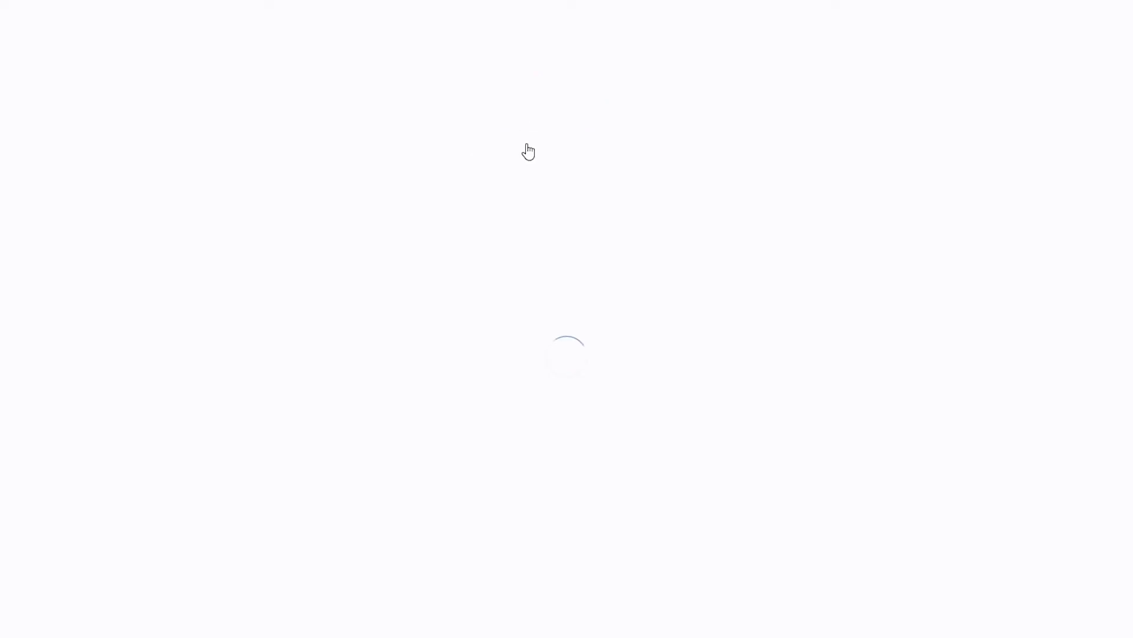
pyautogui.click(565, 204)
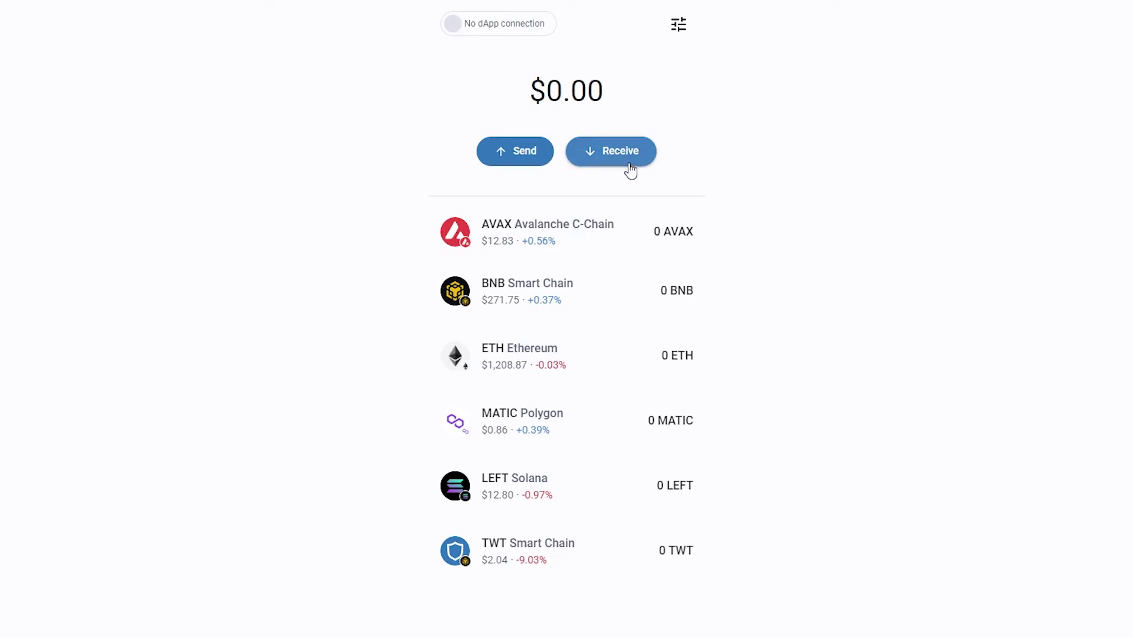
pyautogui.click(631, 170)
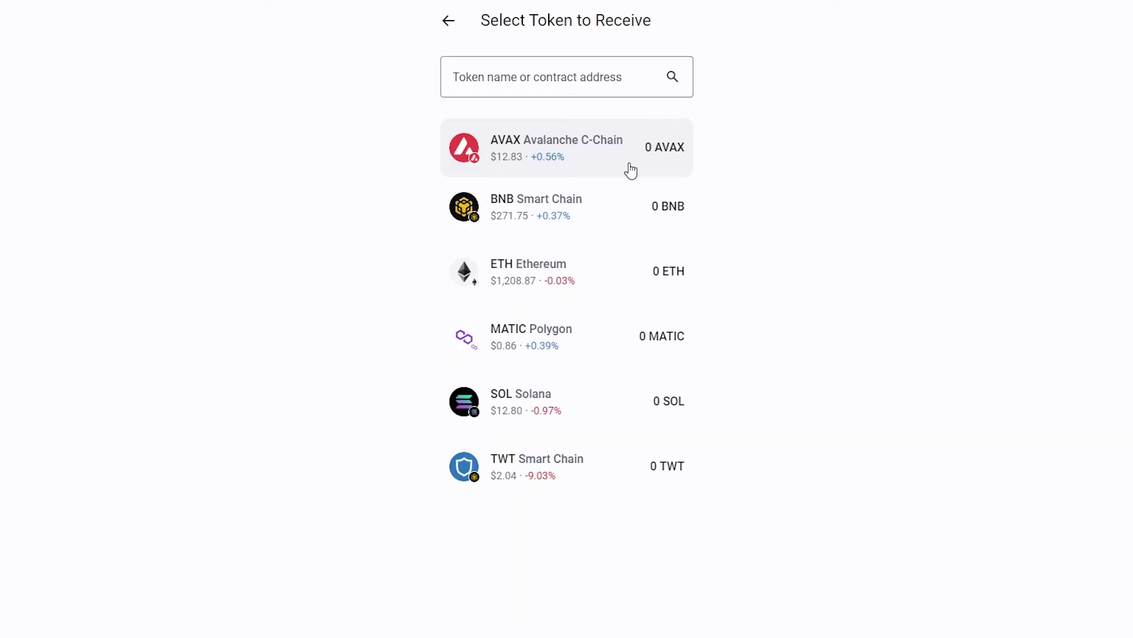
pyautogui.click(562, 212)
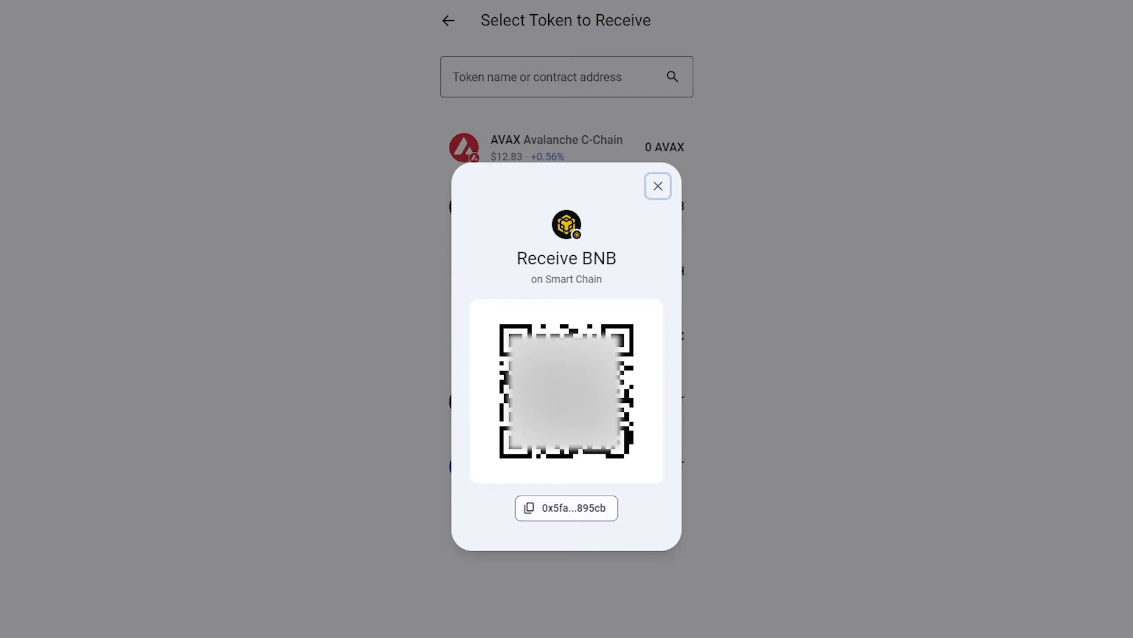
pyautogui.click(594, 509)
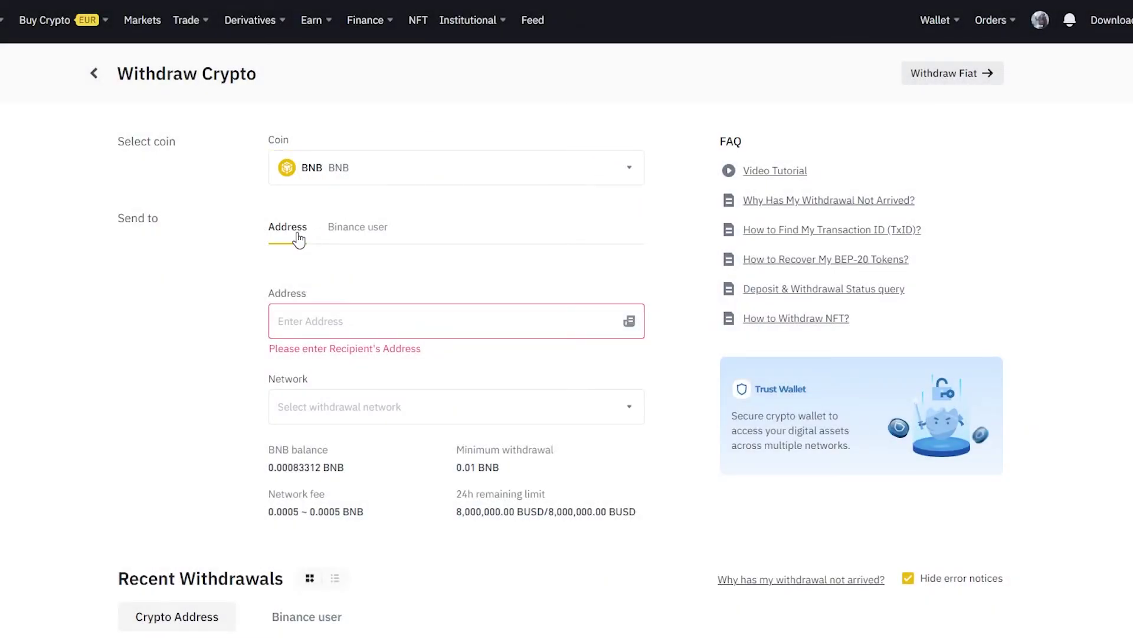
# - Check the Network list on Binance's BNB withdrawal form, then view the YouTube playlists page
pyautogui.click(422, 398)
pyautogui.click(357, 323)
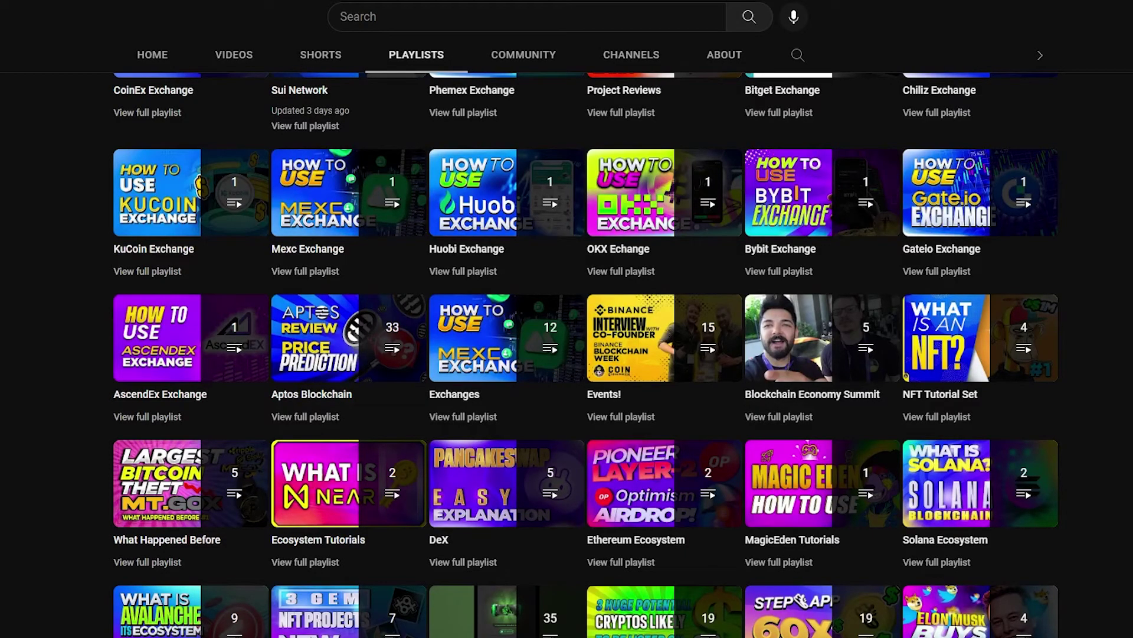
pyautogui.scroll(4, 587, 354)
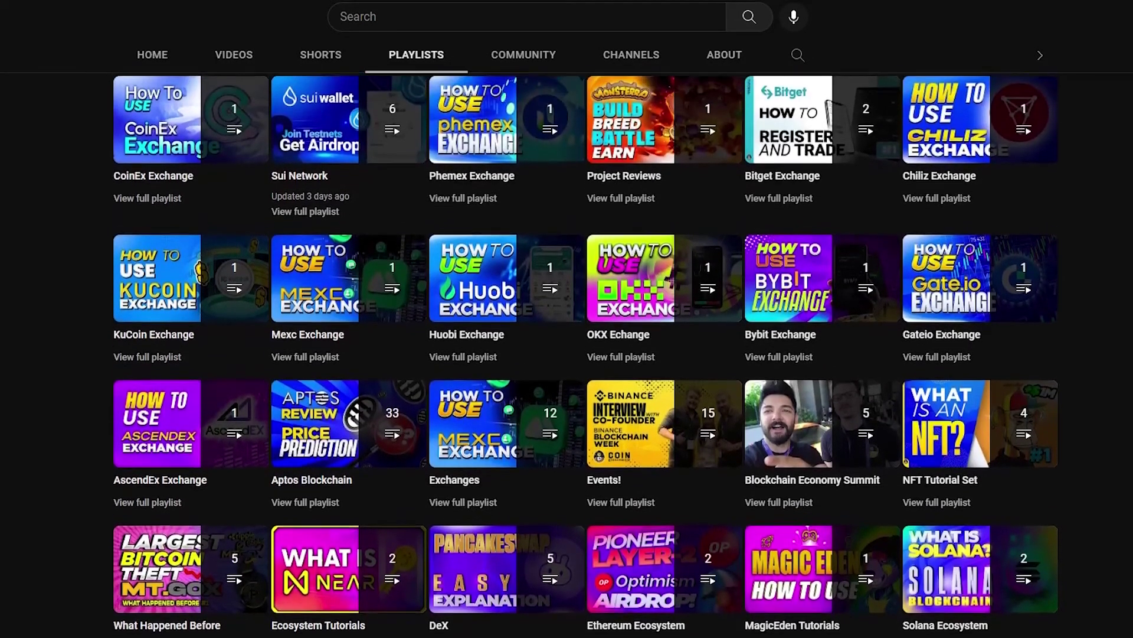
pyautogui.scroll(6, 586, 354)
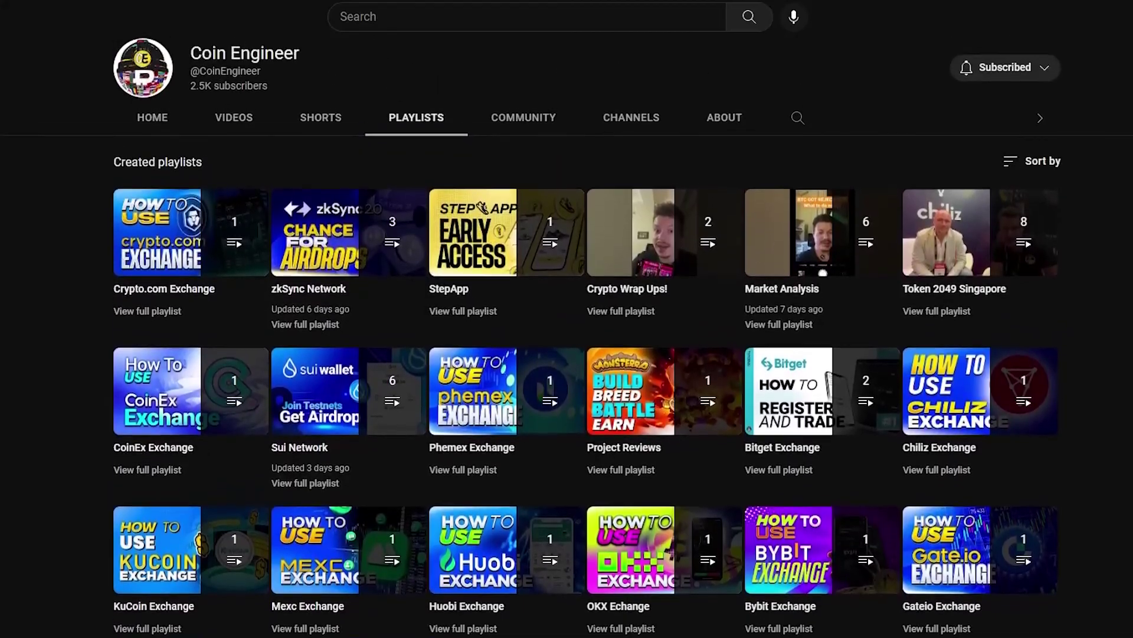